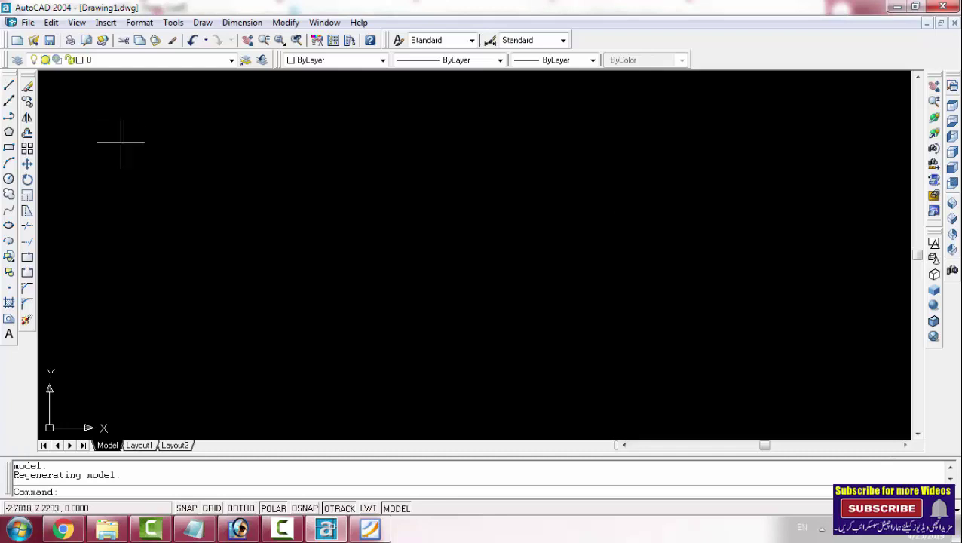
# Start a line on the canvas, toggle Ortho with F8, then cancel the unfinished line.
pyautogui.click(116, 169)
pyautogui.click(162, 132)
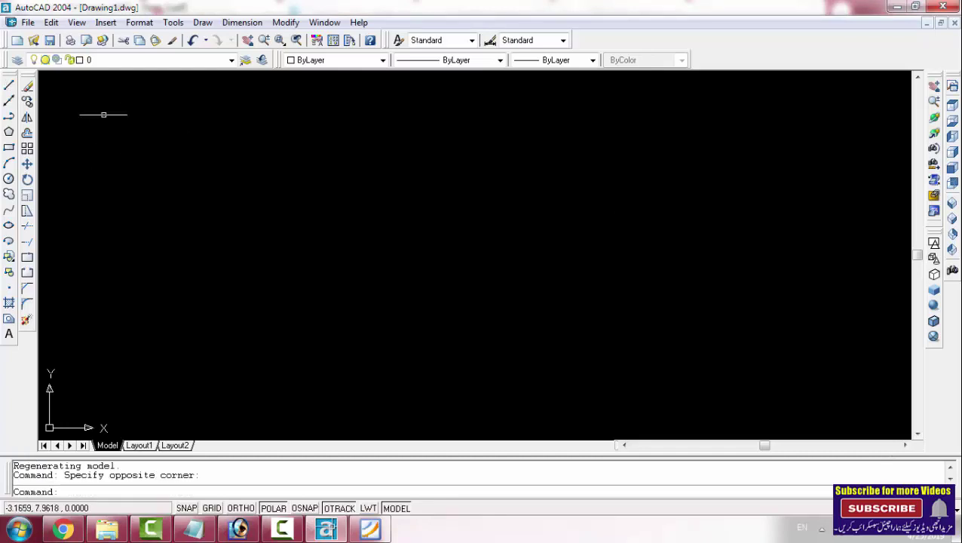
pyautogui.click(9, 84)
pyautogui.click(176, 178)
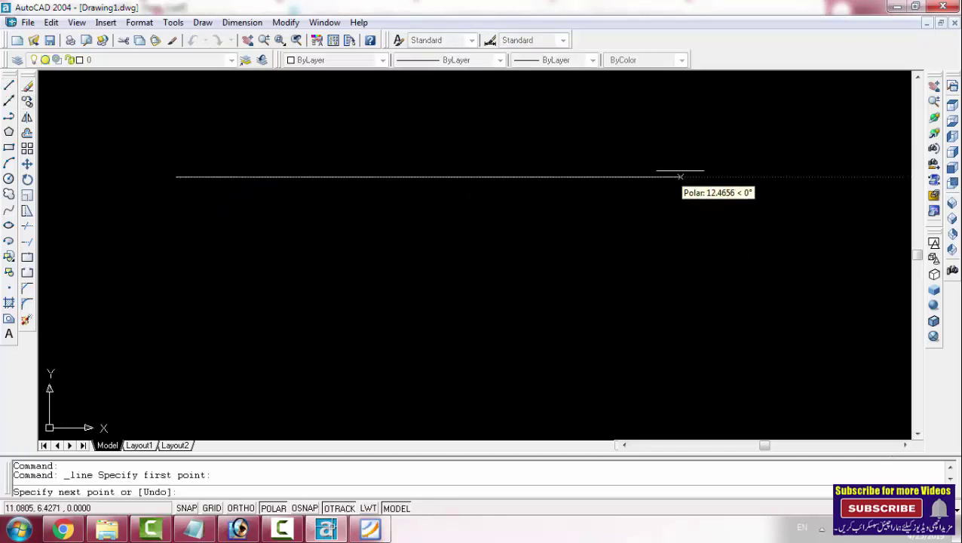
pyautogui.press('F8')
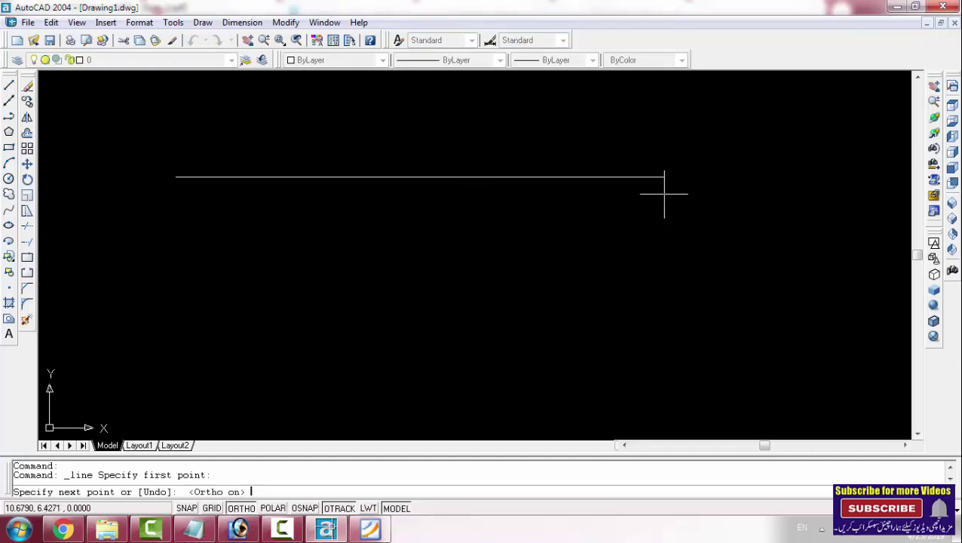
pyautogui.press('F8')
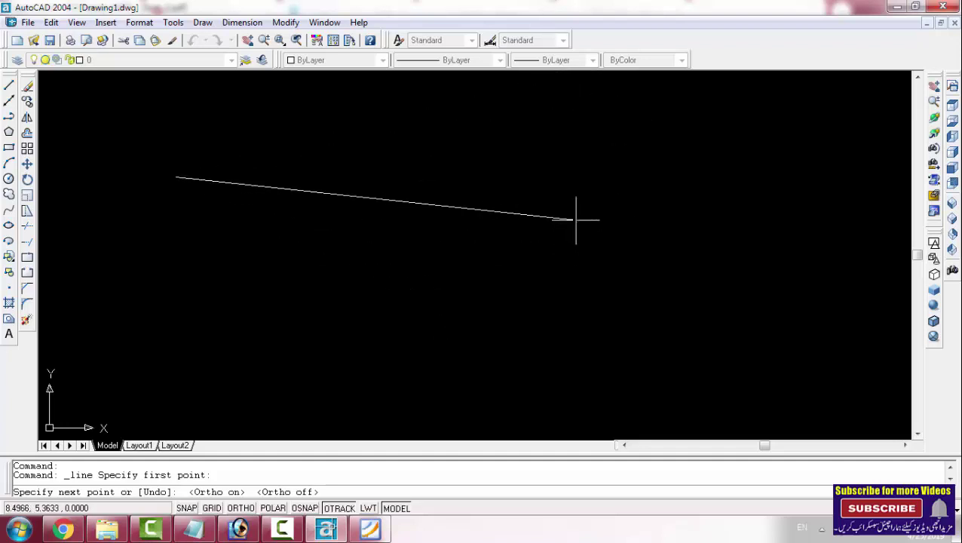
pyautogui.press('F8')
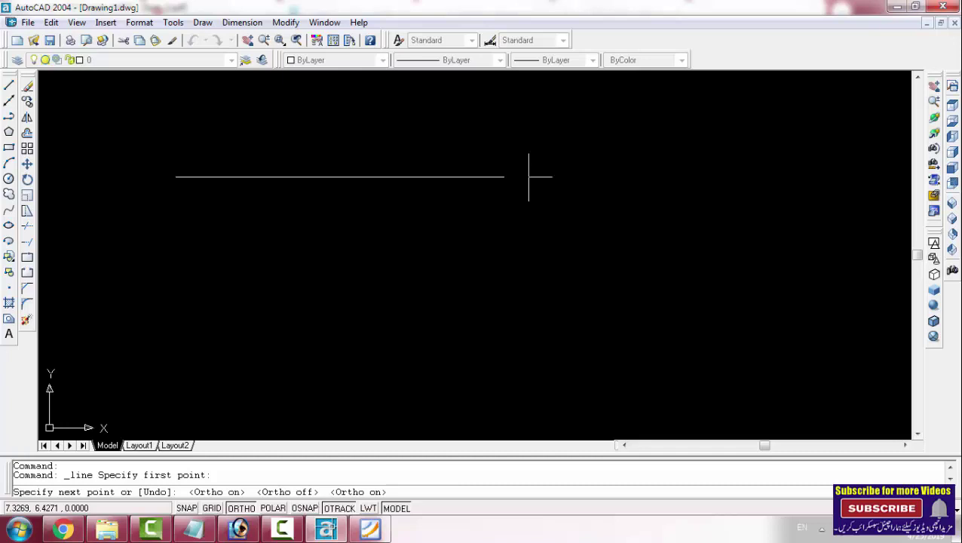
pyautogui.press('Escape')
pyautogui.press('Escape')
pyautogui.press('Escape')
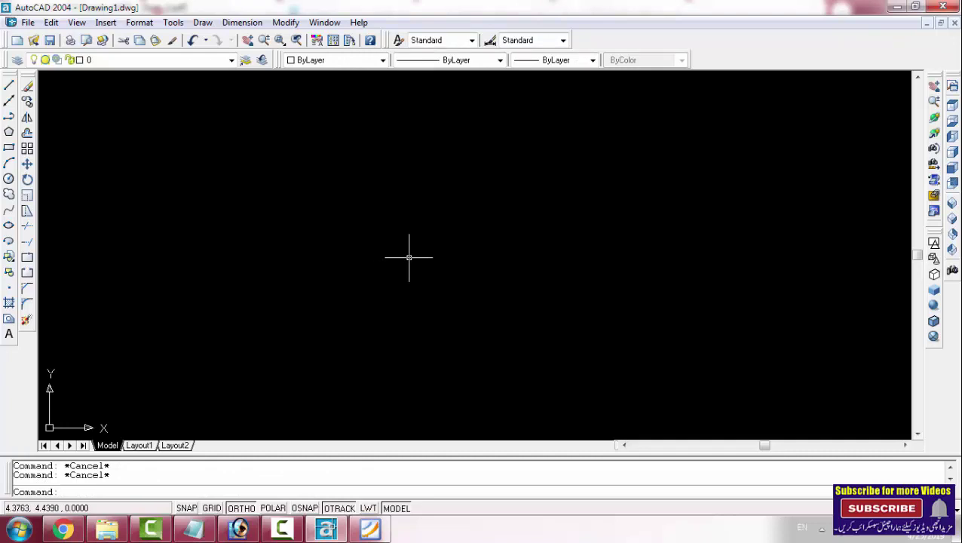
pyautogui.write('nu')
# Set units to Engineering with 0'-0" precision, Decimal Degrees angles and Feet for inserted content.
pyautogui.press('Return')
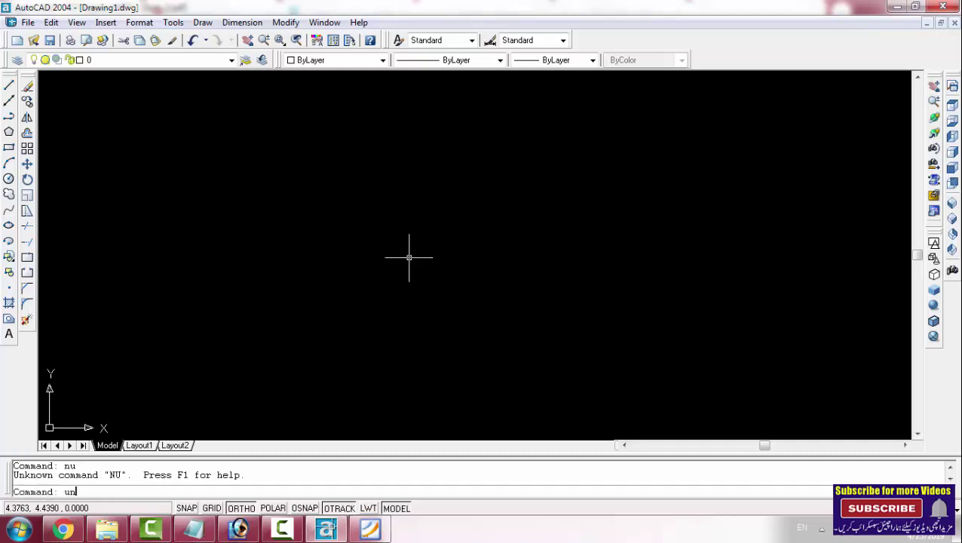
pyautogui.press('Return')
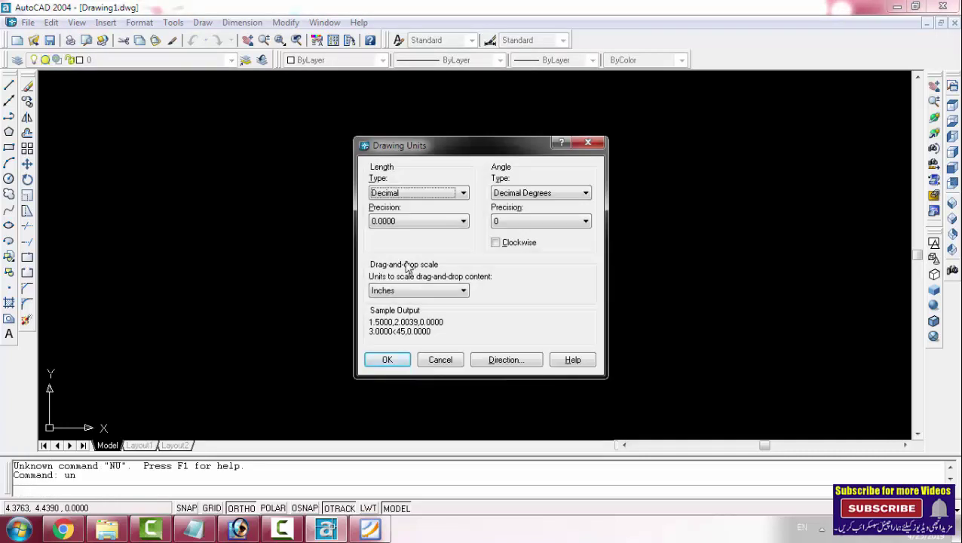
pyautogui.click(434, 194)
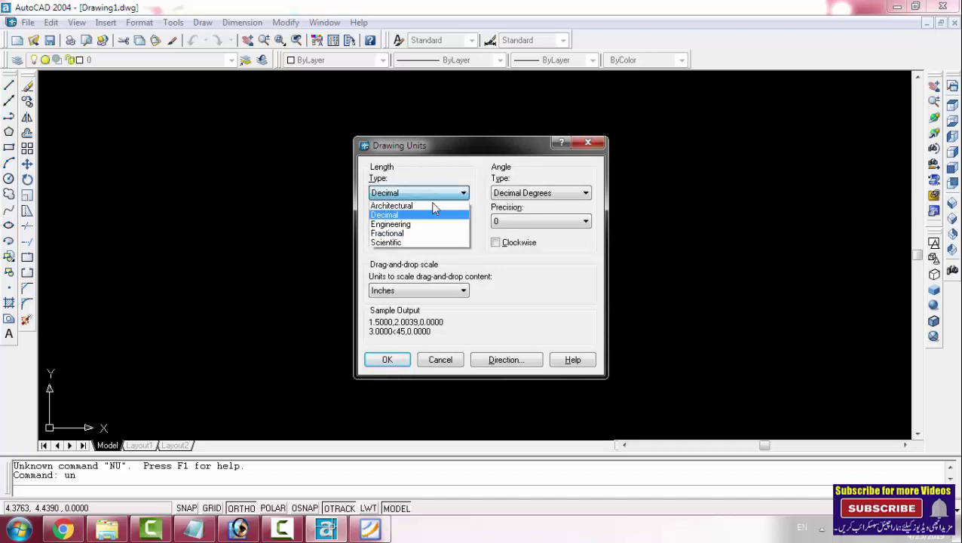
pyautogui.click(393, 224)
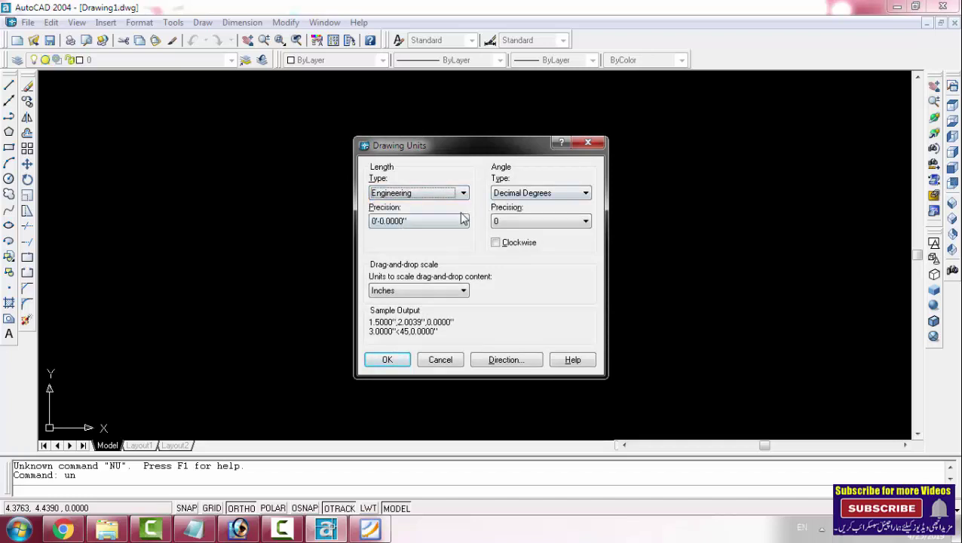
pyautogui.click(463, 220)
pyautogui.click(389, 230)
pyautogui.click(531, 194)
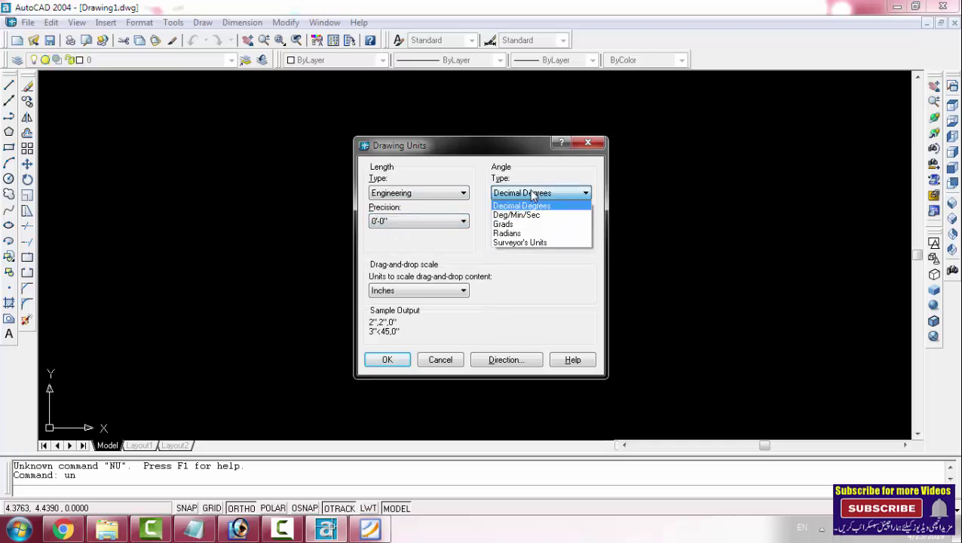
pyautogui.click(532, 198)
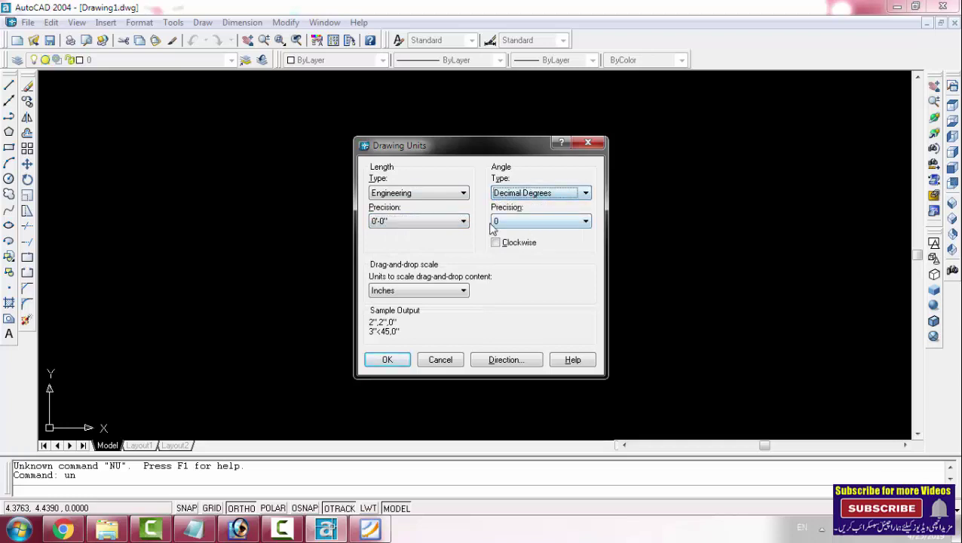
pyautogui.click(421, 291)
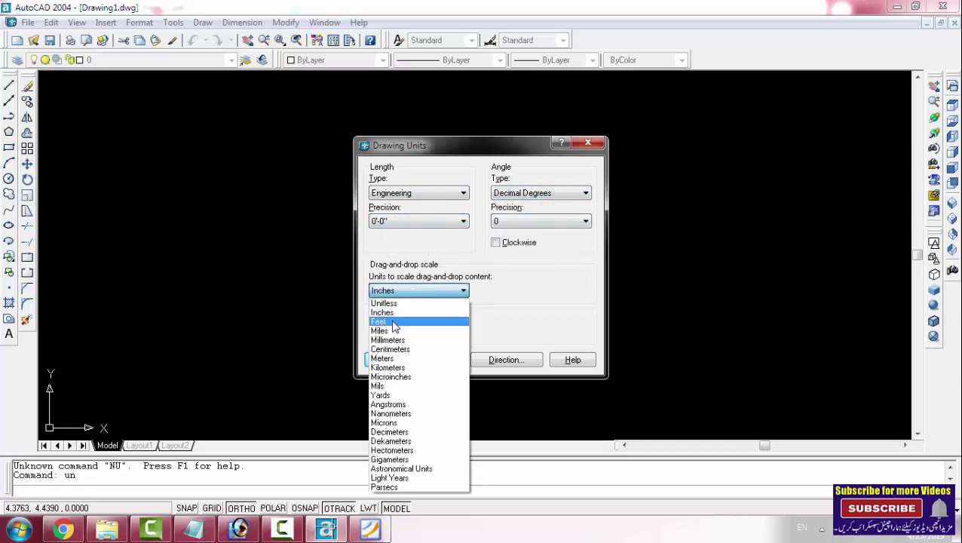
pyautogui.click(382, 321)
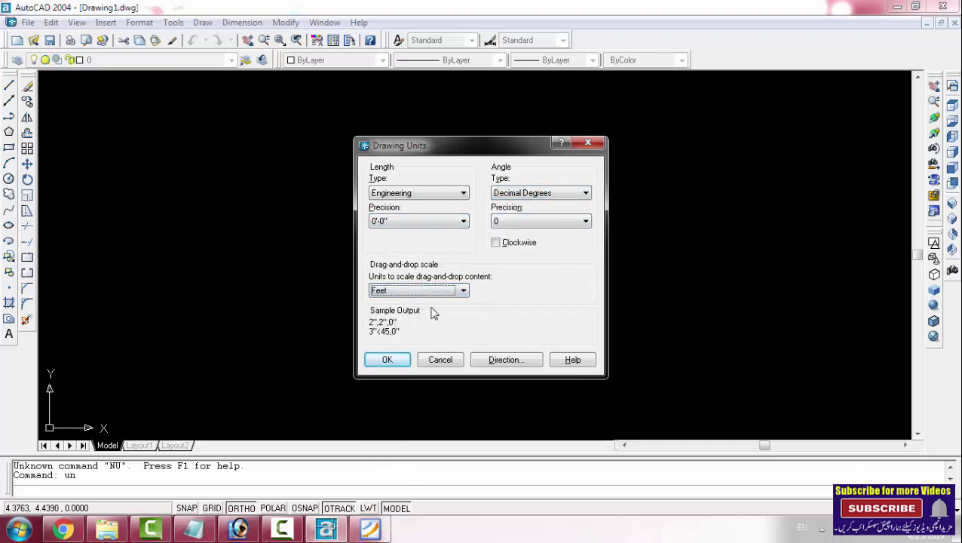
pyautogui.click(389, 360)
pyautogui.click(520, 309)
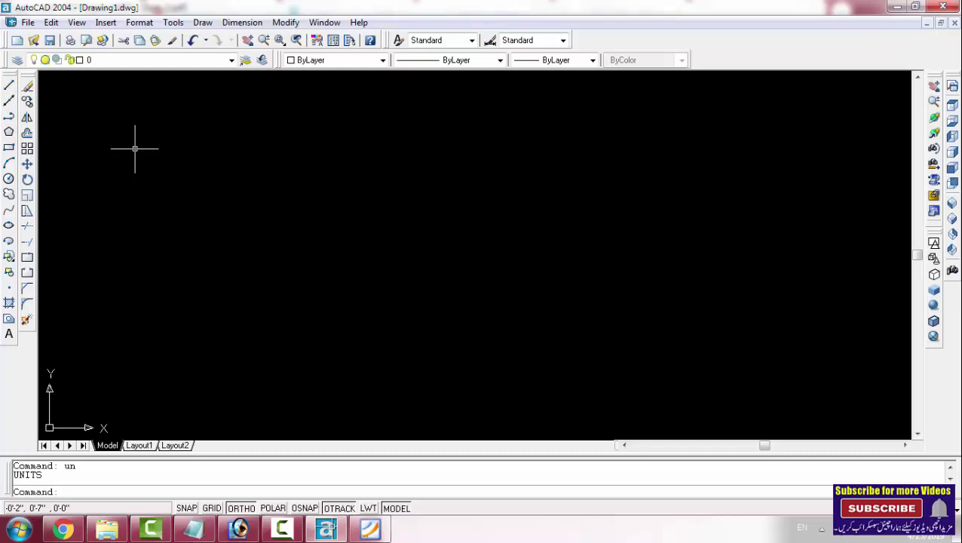
# Draw a rectangle from an upper-left corner to a lower-right corner.
pyautogui.write('l')
pyautogui.press('Return')
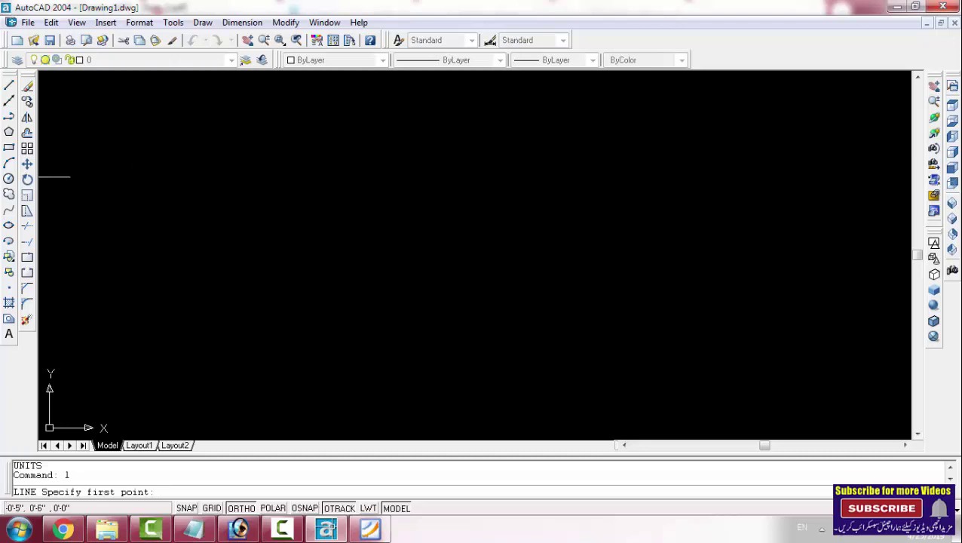
pyautogui.click(9, 148)
pyautogui.click(211, 151)
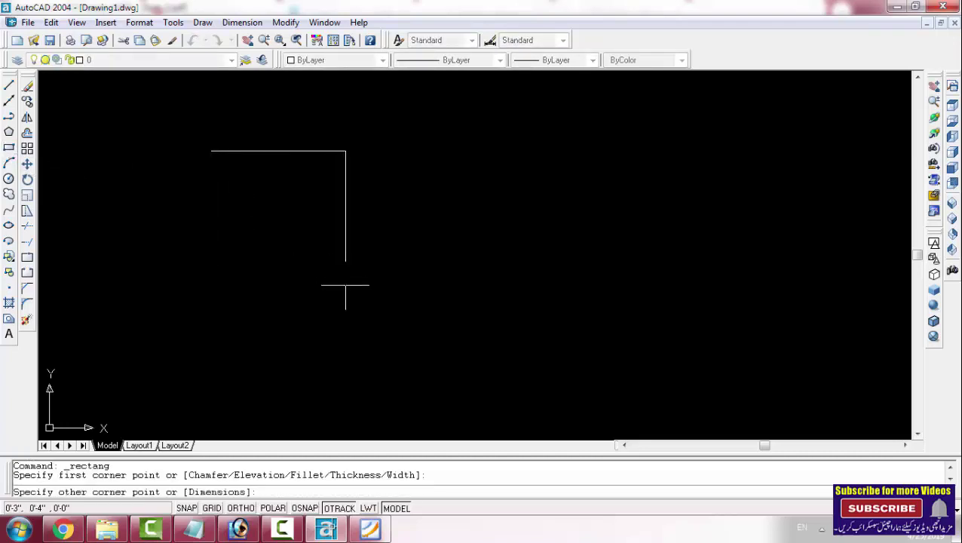
pyautogui.click(373, 275)
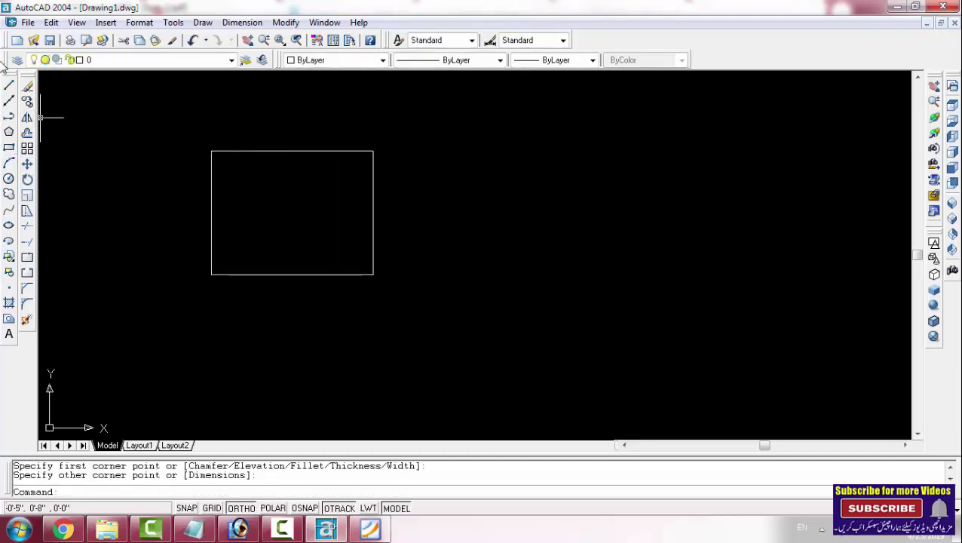
# Copy the rectangle to the right so the copy overlaps the original's right side.
pyautogui.click(211, 241)
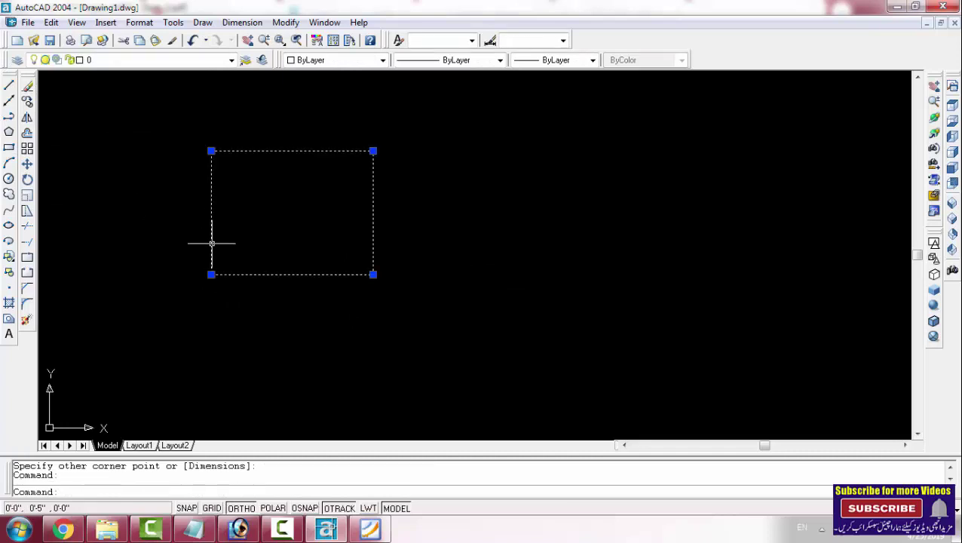
pyautogui.click(26, 101)
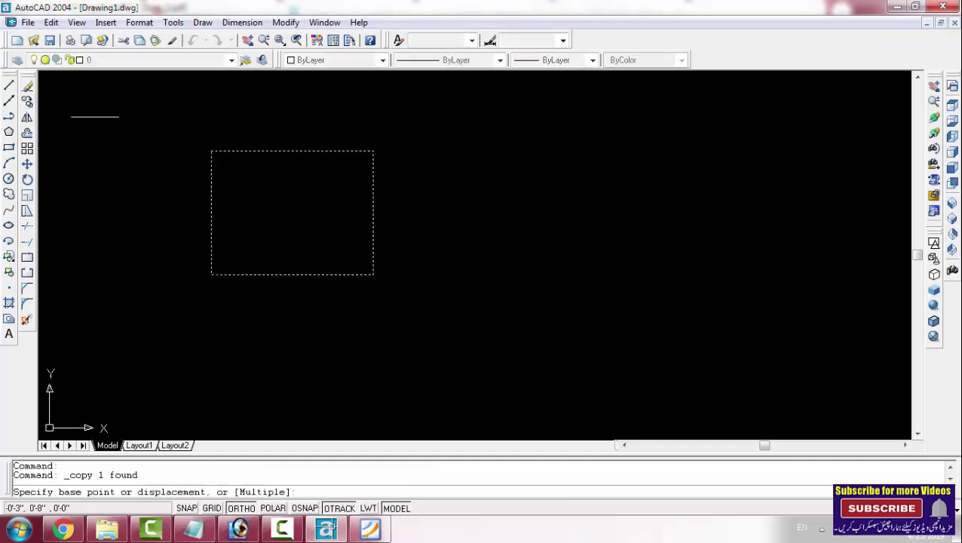
pyautogui.click(323, 222)
pyautogui.click(437, 236)
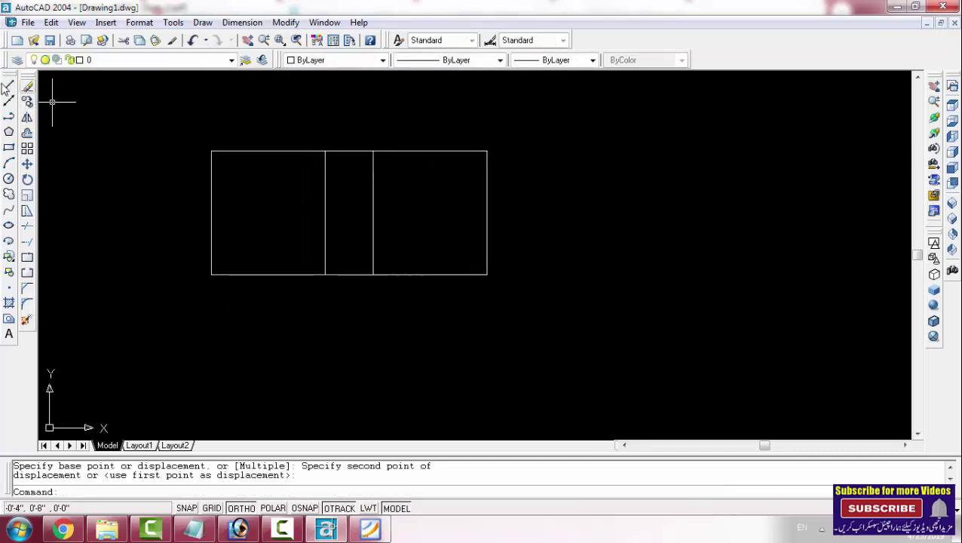
pyautogui.click(9, 86)
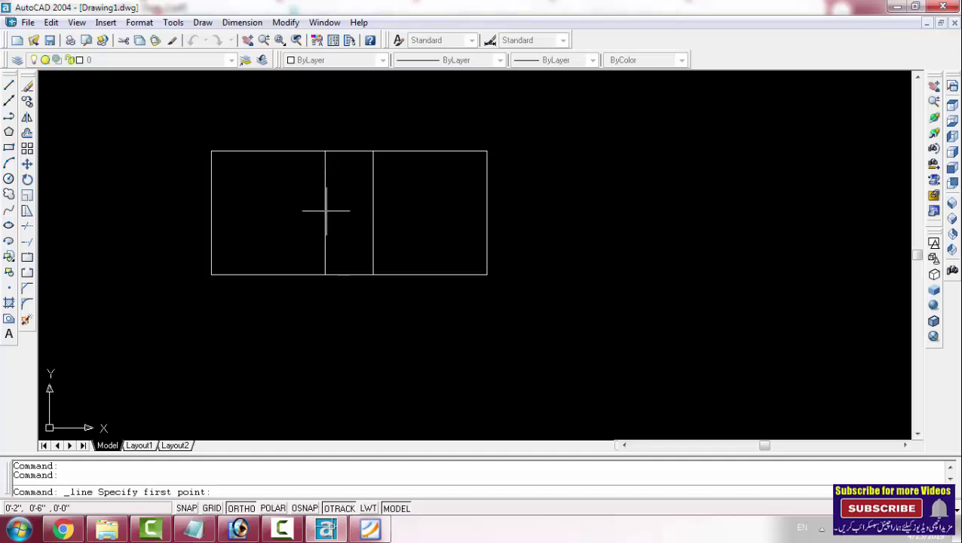
# In the OSNAP settings, check Midpoint, Node and Quadrant while keeping Endpoint on.
pyautogui.rightClick(305, 510)
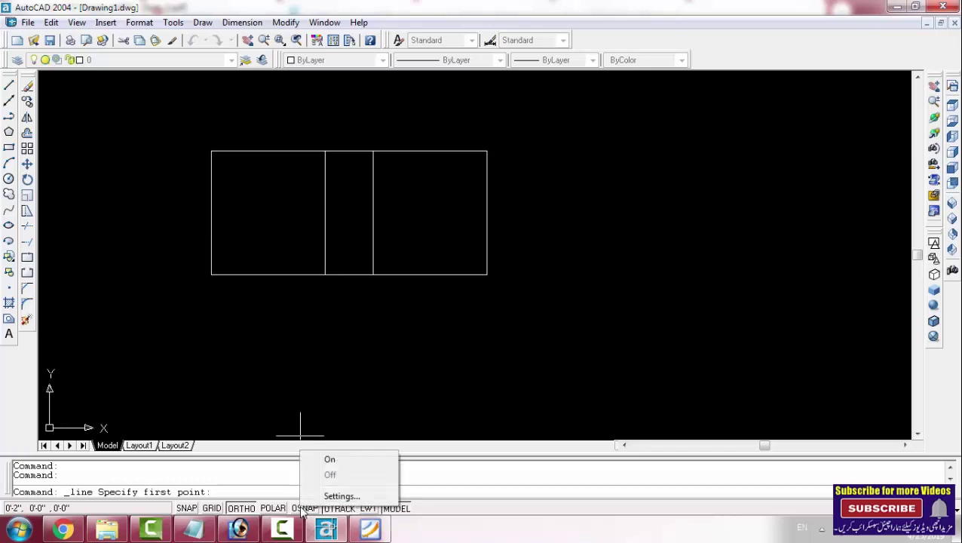
pyautogui.click(341, 496)
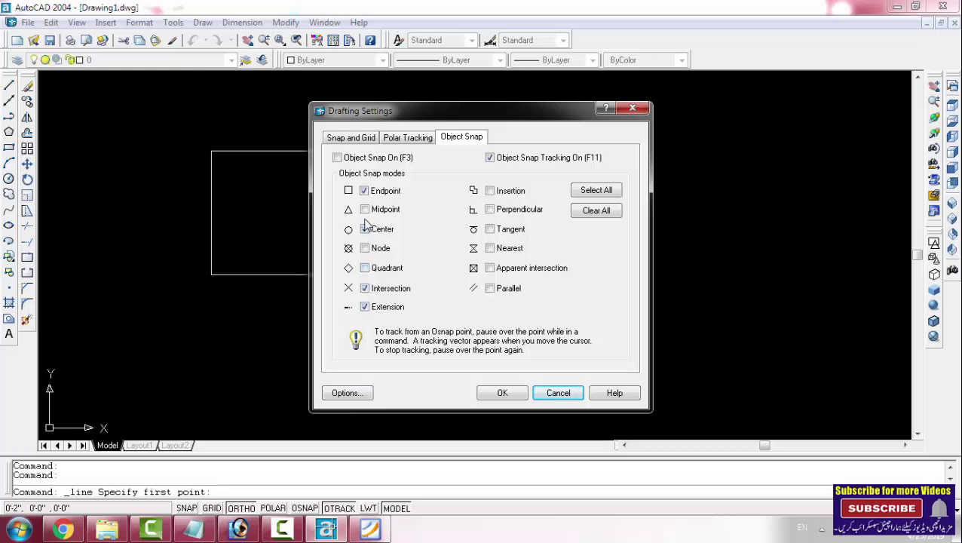
pyautogui.click(365, 210)
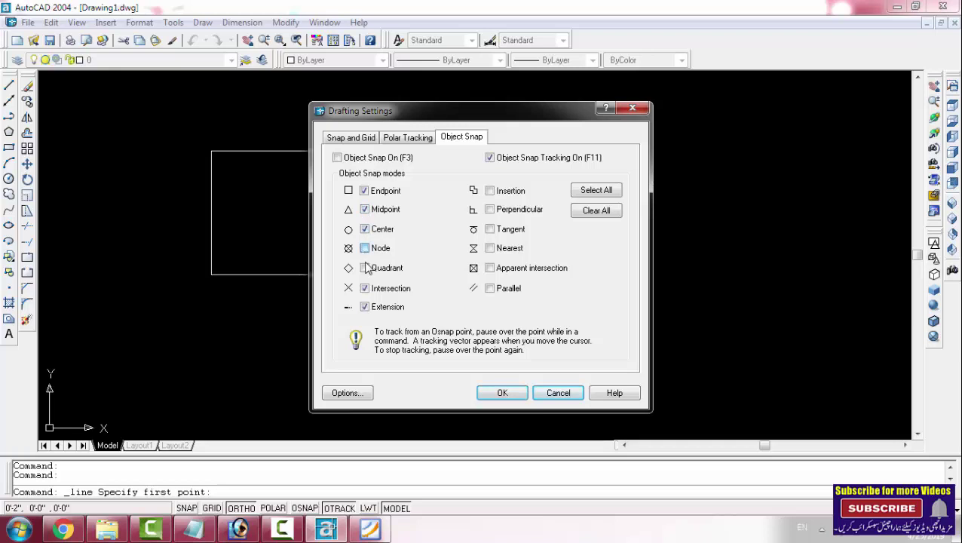
pyautogui.click(365, 248)
pyautogui.click(366, 268)
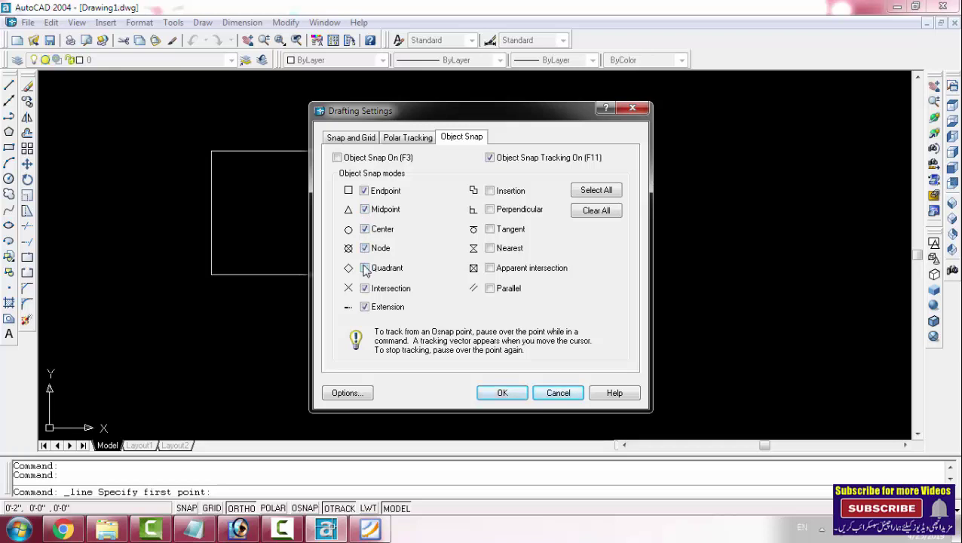
pyautogui.click(365, 190)
pyautogui.click(492, 394)
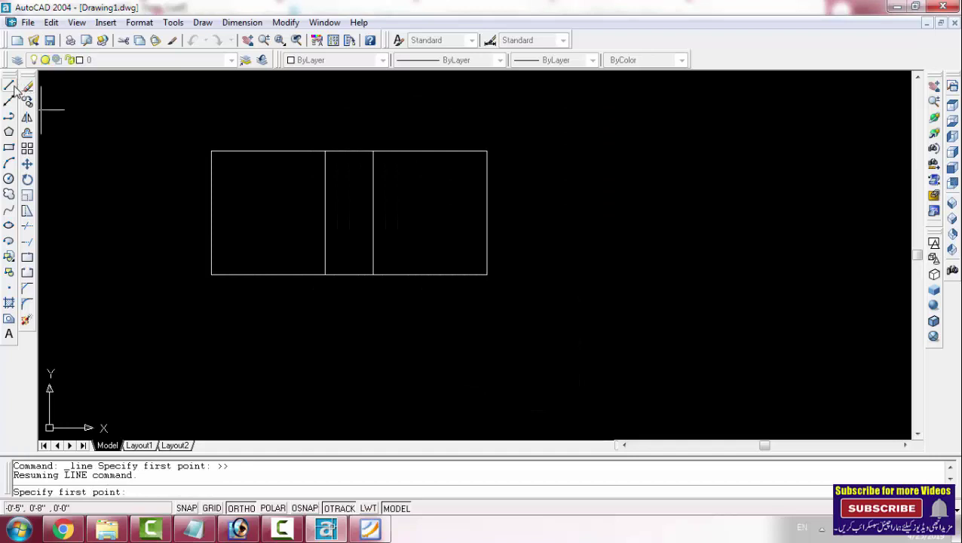
# Enter 1 as a line start value, restart the line, then cancel it.
pyautogui.write('1')
pyautogui.press('Return')
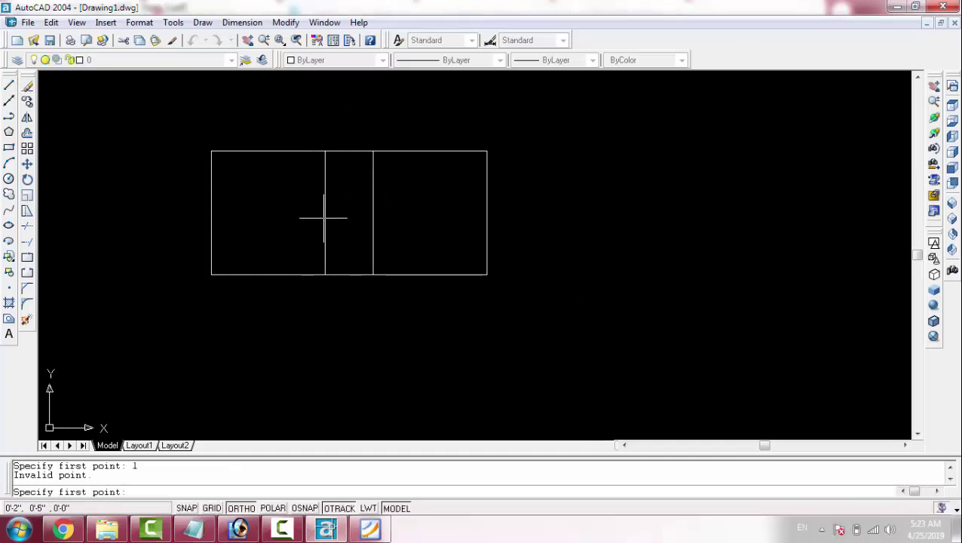
pyautogui.click(9, 84)
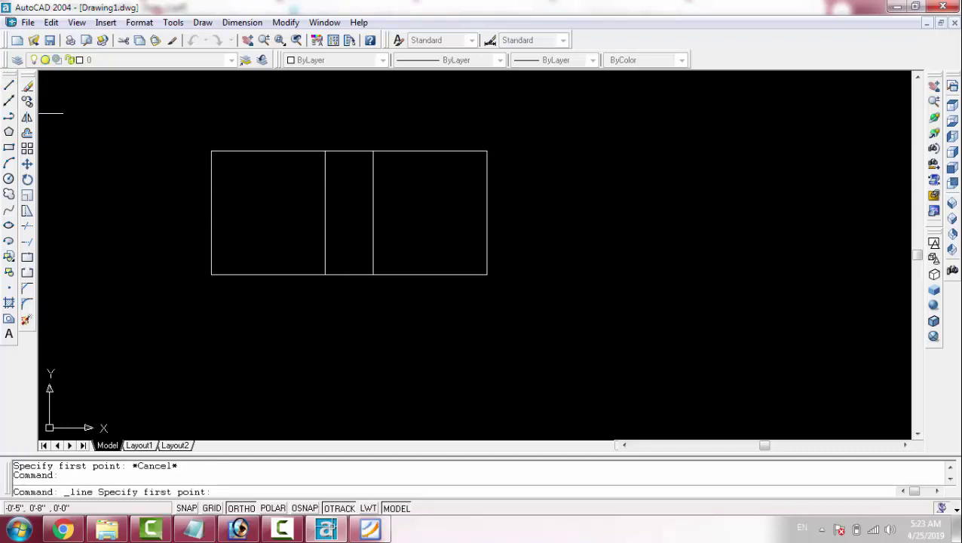
pyautogui.press('Escape')
pyautogui.press('Escape')
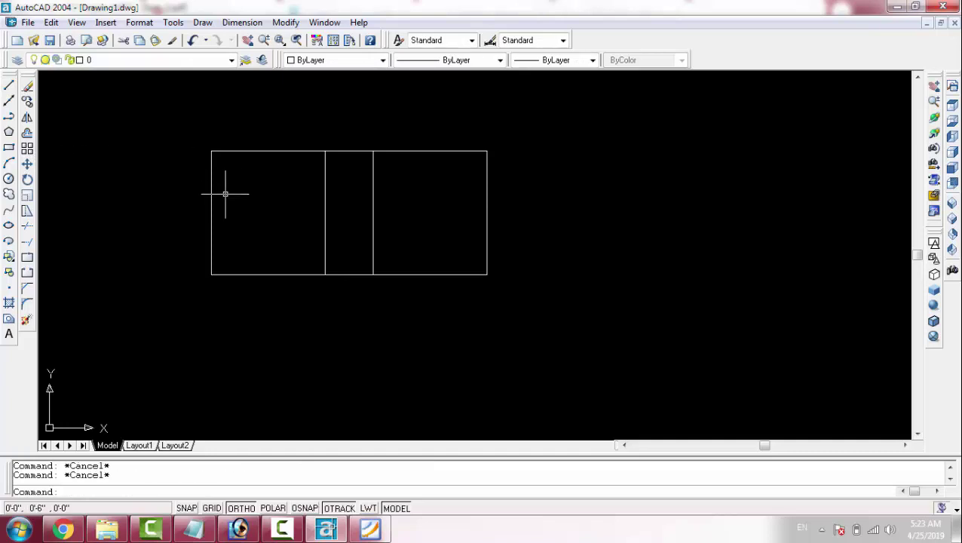
# Make several trial selection windows around the rectangles, then clear the selection.
pyautogui.click(219, 191)
pyautogui.click(188, 211)
pyautogui.click(499, 175)
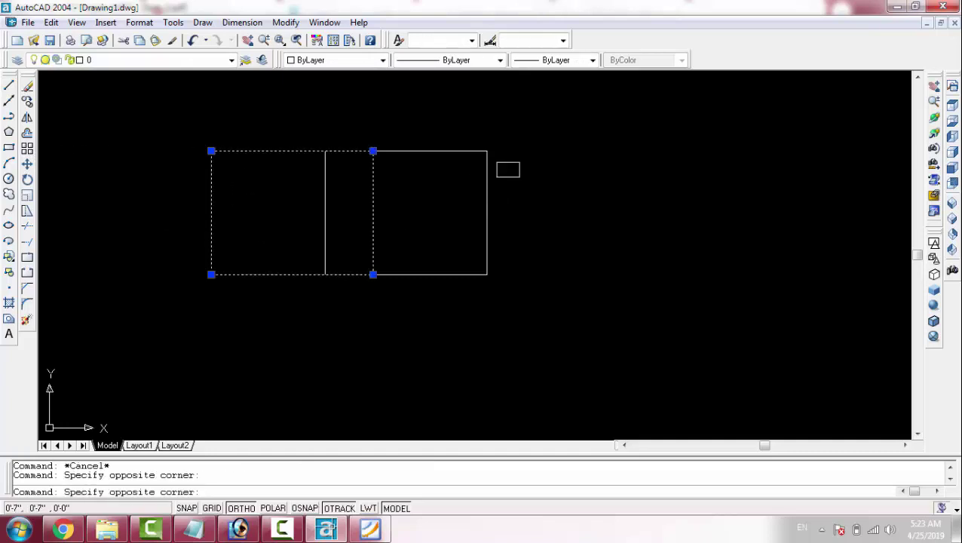
pyautogui.click(519, 158)
pyautogui.click(522, 147)
pyautogui.click(135, 320)
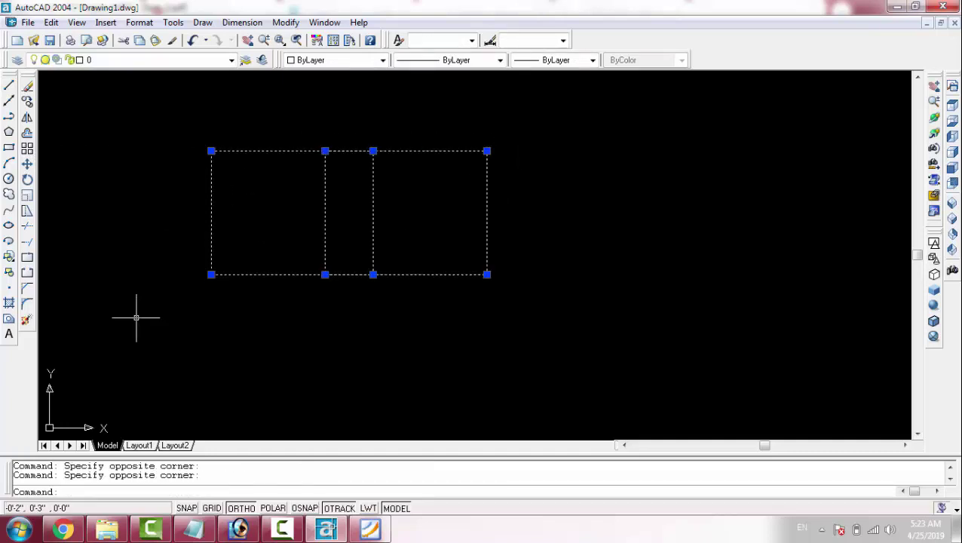
pyautogui.press('Escape')
pyautogui.press('Escape')
pyautogui.click(274, 277)
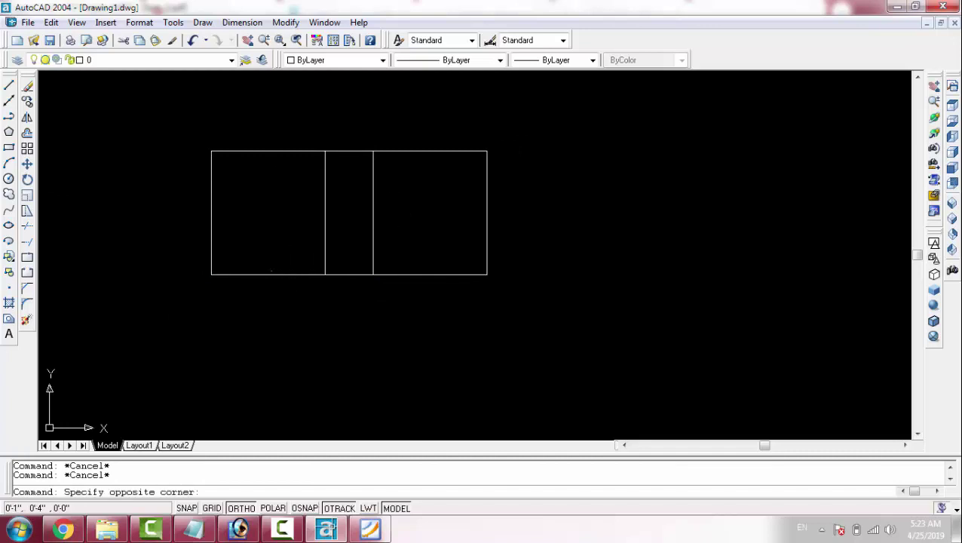
pyautogui.click(249, 274)
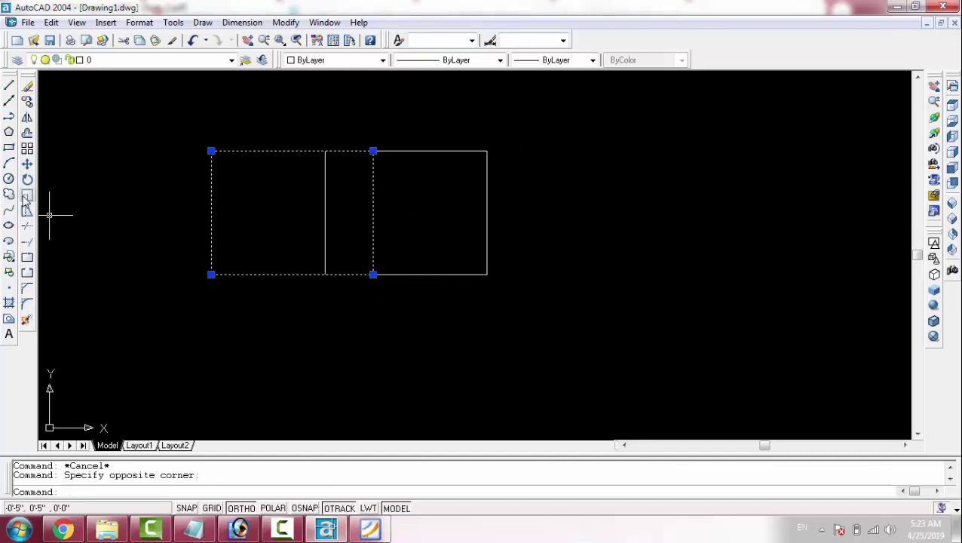
pyautogui.click(9, 85)
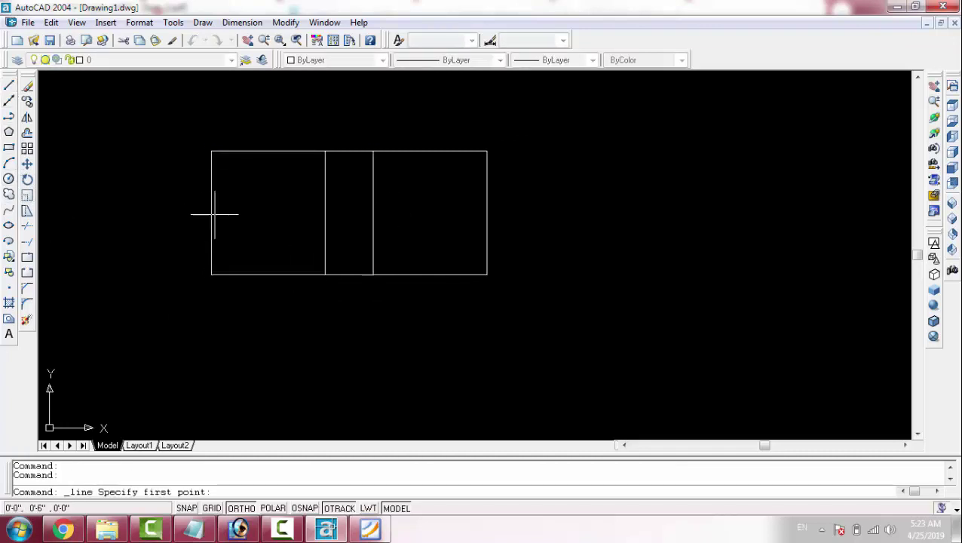
pyautogui.press('Escape')
pyautogui.press('Escape')
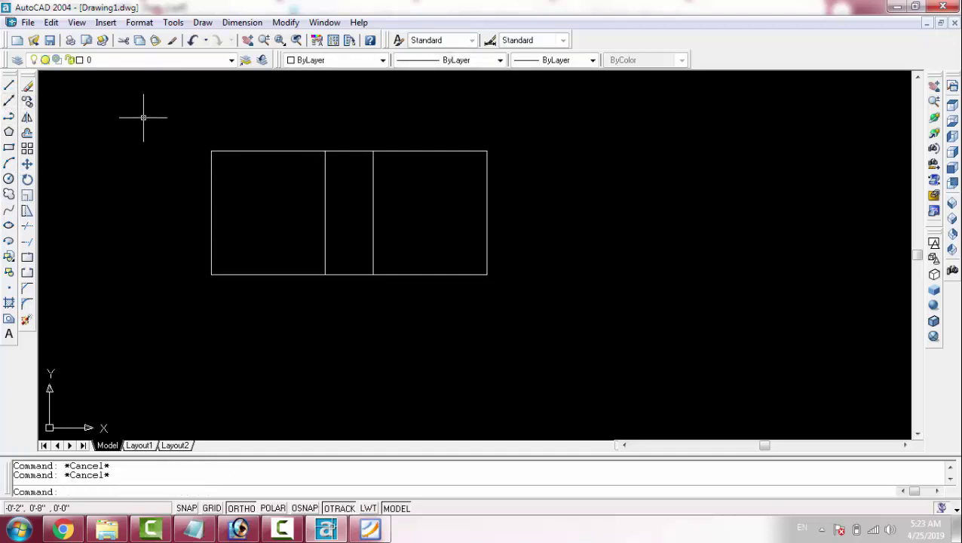
# Window-select both rectangles and explode them into individual line segments.
pyautogui.click(144, 118)
pyautogui.click(595, 305)
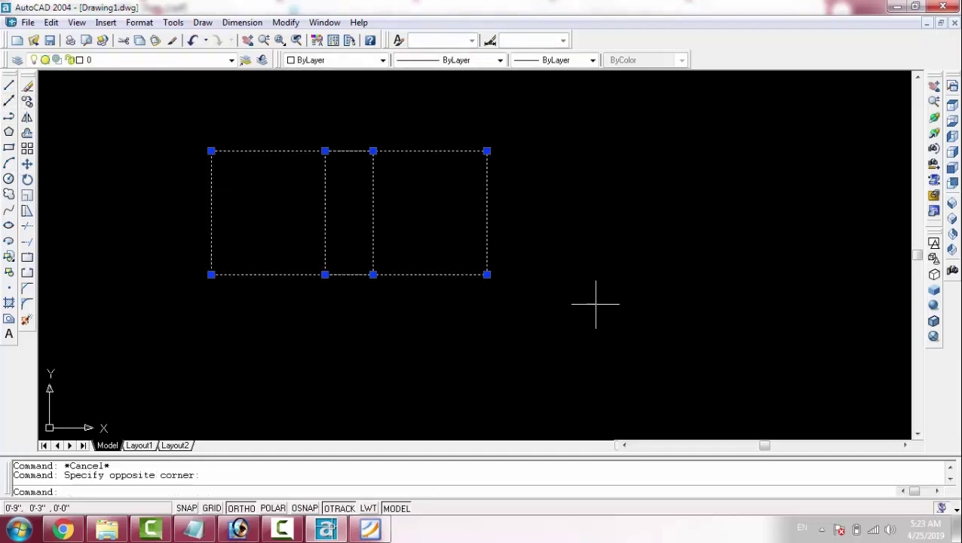
pyautogui.click(24, 321)
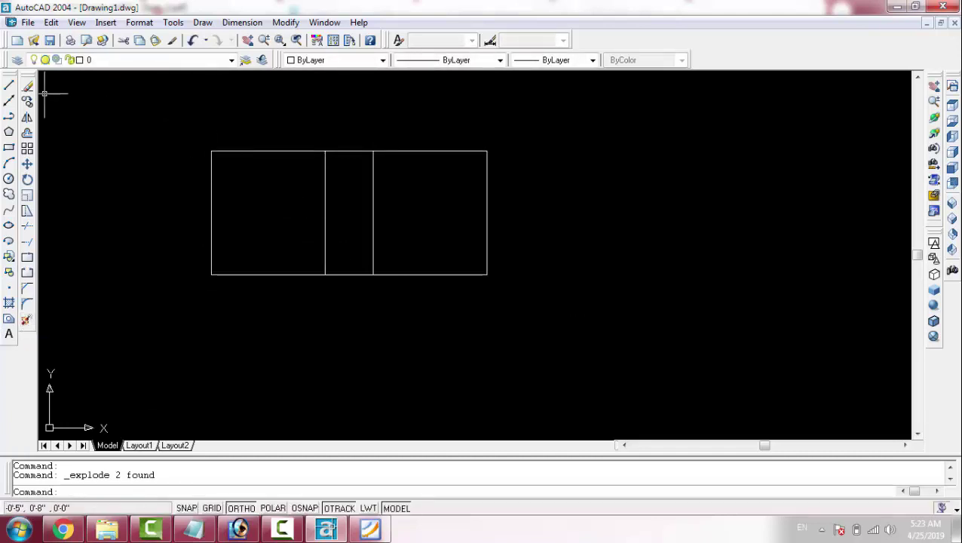
pyautogui.click(10, 85)
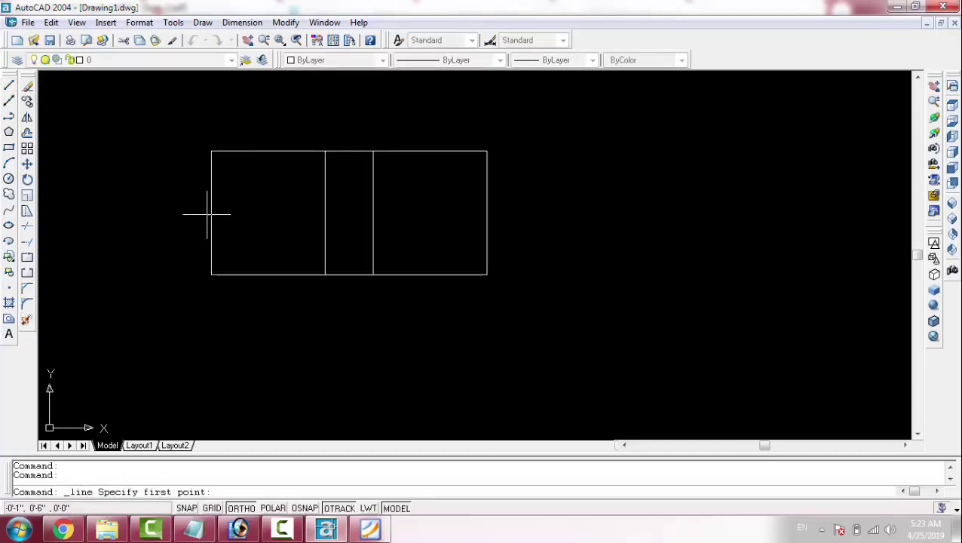
# Check Object Snap On (F3) in Drafting Settings, confirm, then reopen the object snap settings.
pyautogui.scroll(5, 212, 214)
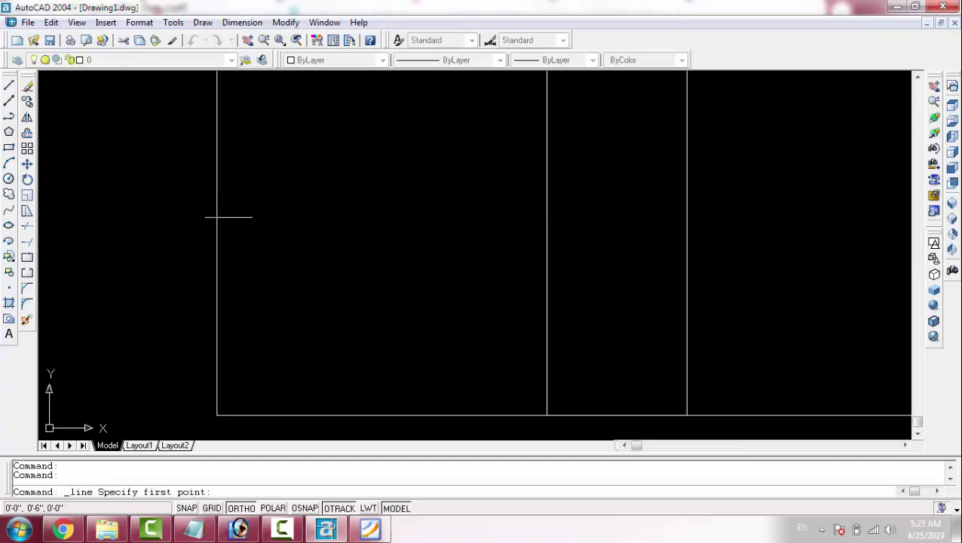
pyautogui.scroll(-4, 210, 218)
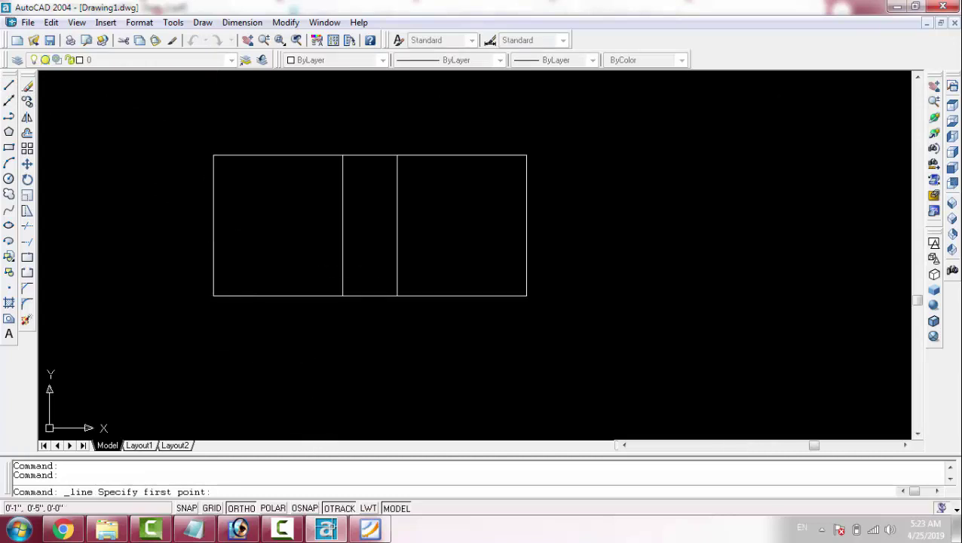
pyautogui.rightClick(302, 509)
pyautogui.click(341, 496)
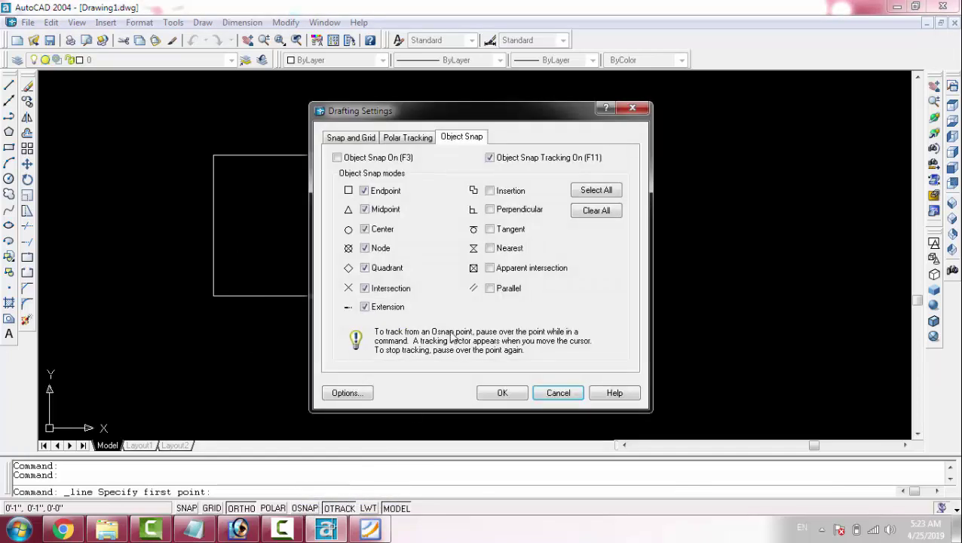
pyautogui.click(352, 159)
pyautogui.click(501, 393)
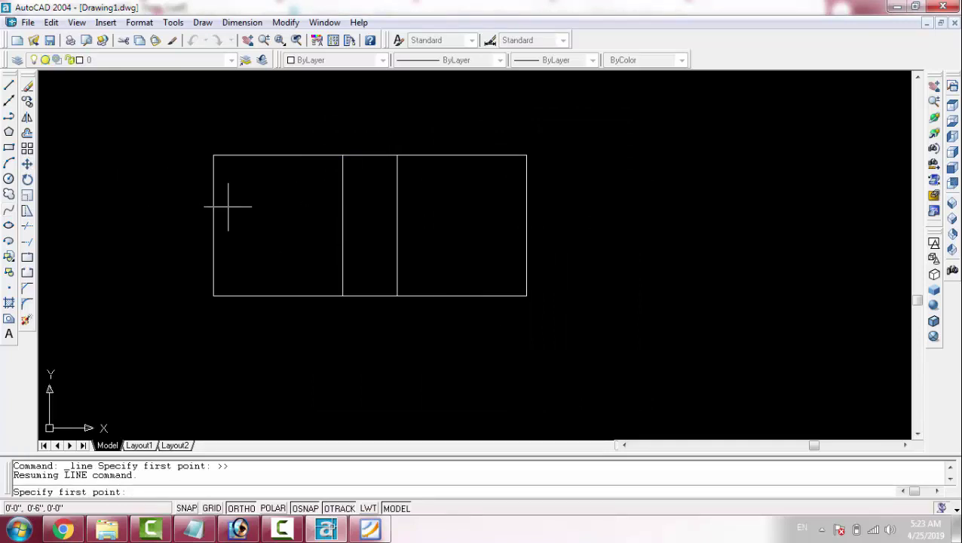
pyautogui.rightClick(300, 513)
pyautogui.click(337, 497)
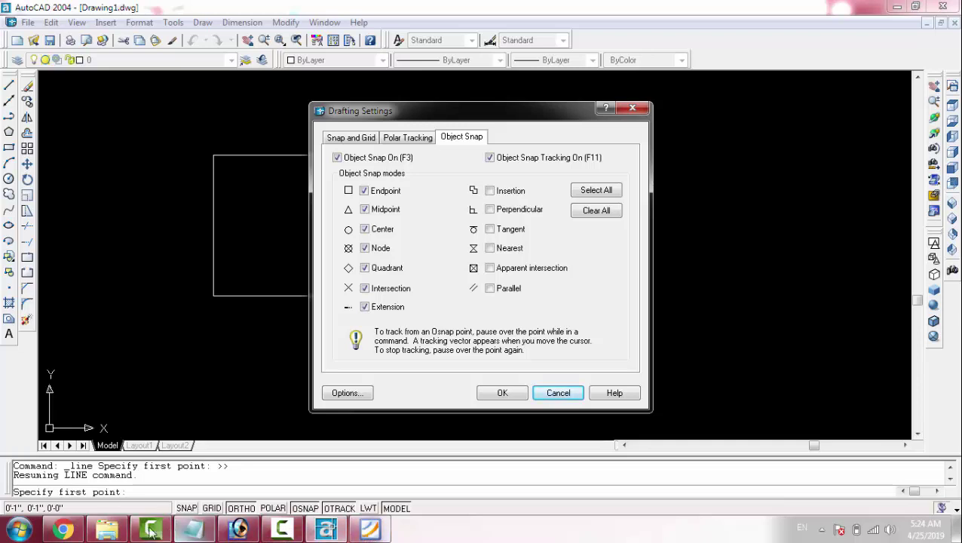
# Confirm the Drafting Settings with object snapping on and resume the line command.
pyautogui.click(282, 530)
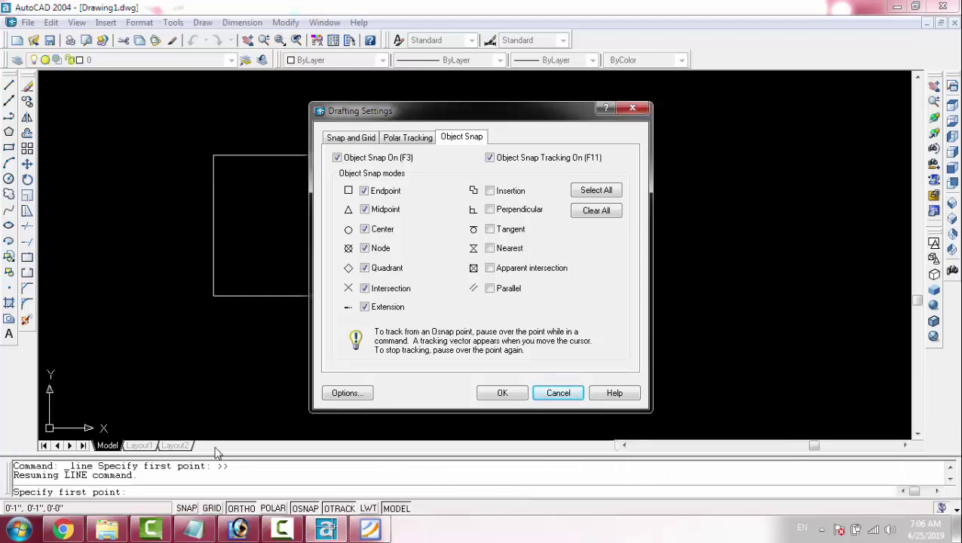
pyautogui.click(306, 508)
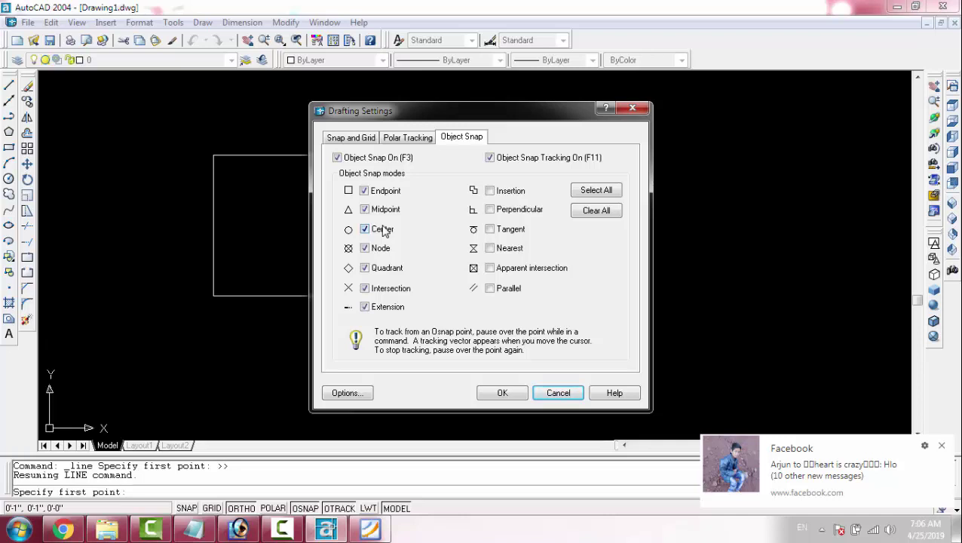
pyautogui.click(504, 395)
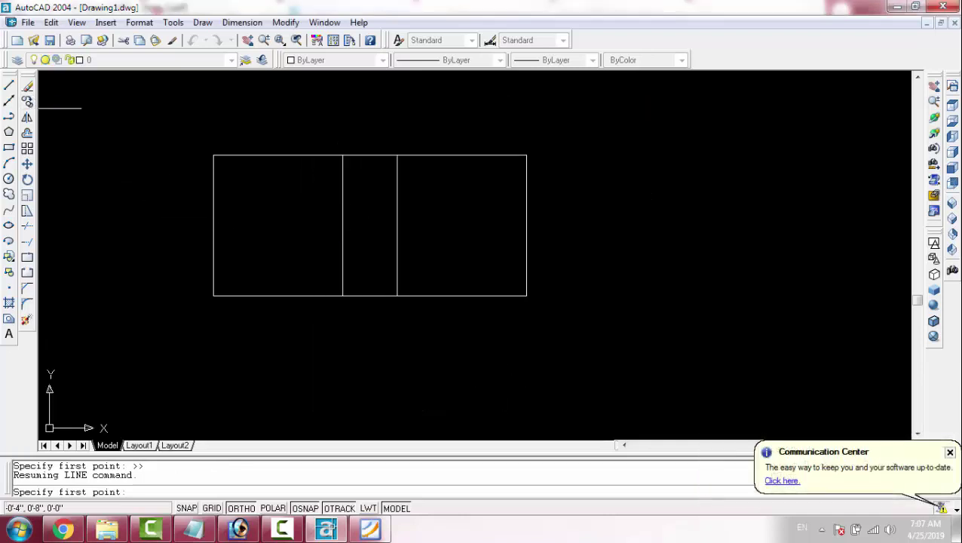
# Draw a mid-height horizontal line from the left edge's midpoint to the first vertical divider.
pyautogui.write('1')
pyautogui.press('Return')
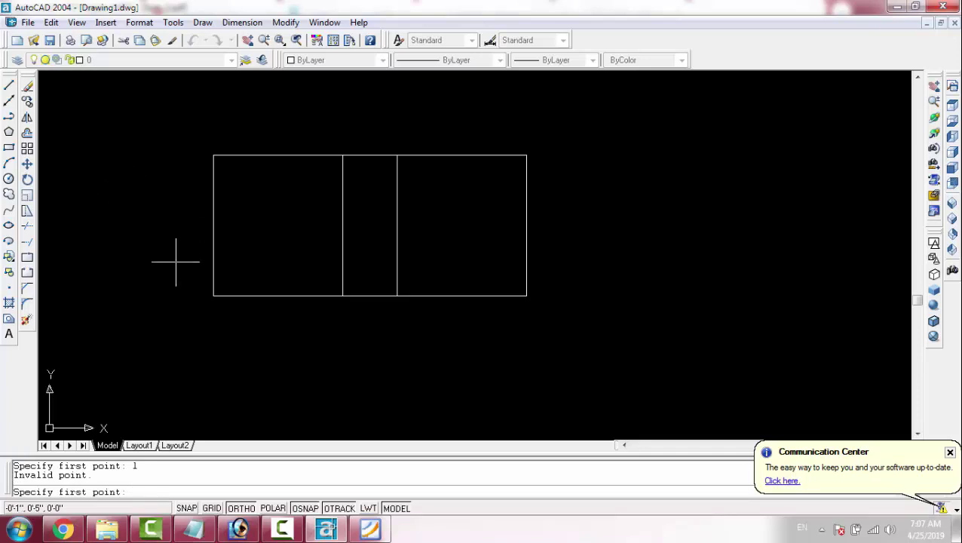
pyautogui.click(213, 226)
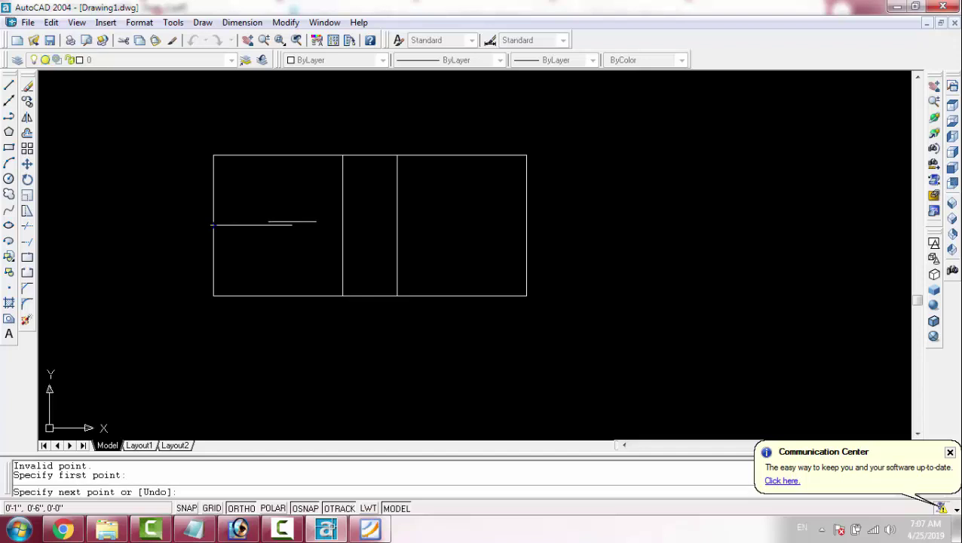
pyautogui.click(343, 225)
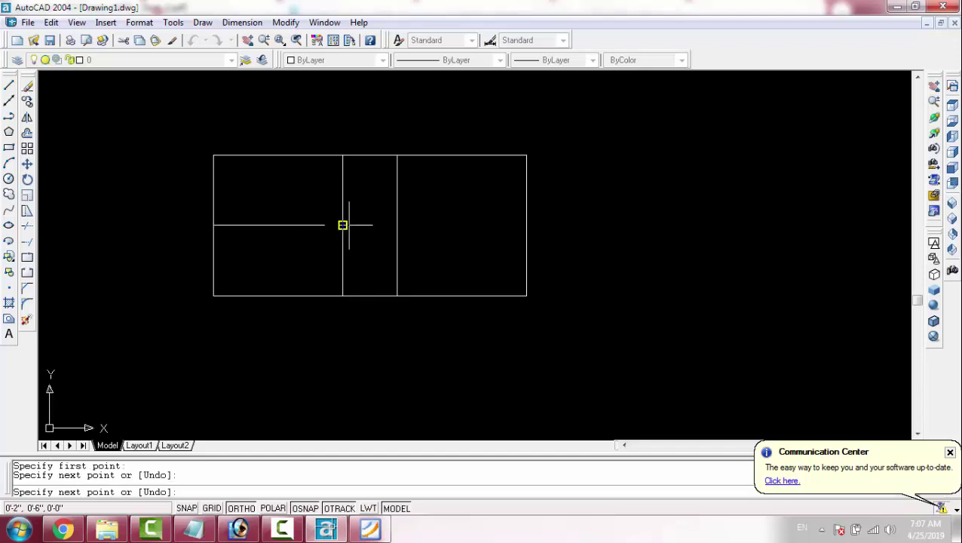
pyautogui.press('Return')
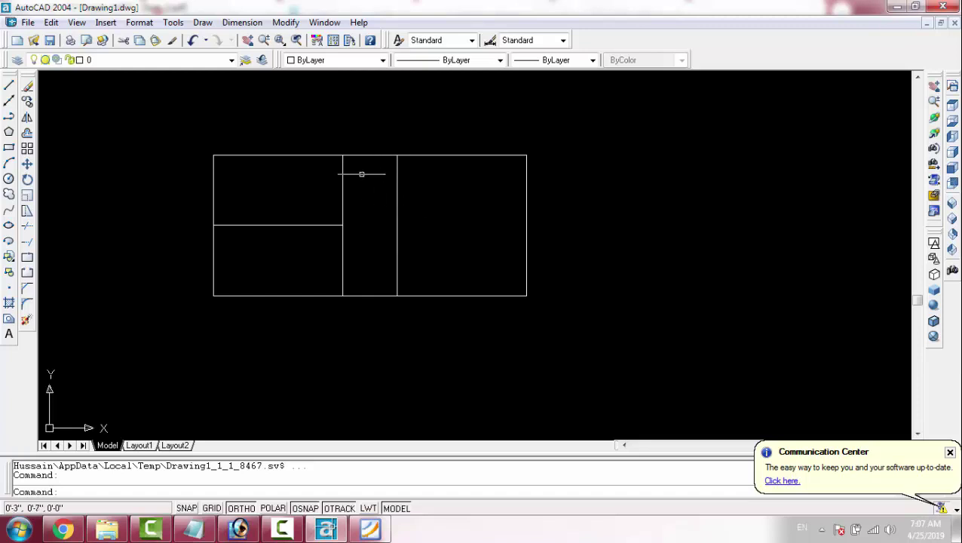
# Draw two diagonals to the strip's bottom-right corner, from its top-left and the drawing's top-right corners.
pyautogui.press('Return')
pyautogui.click(343, 155)
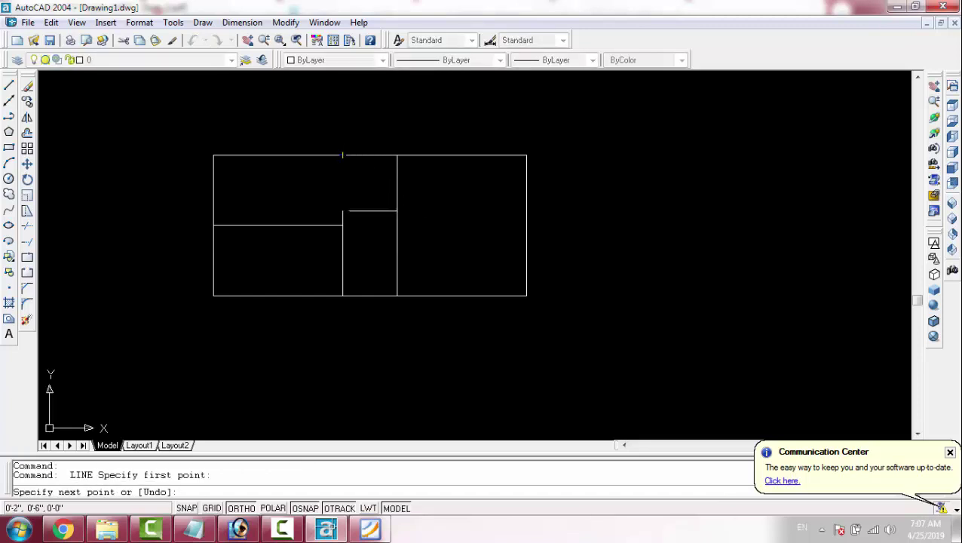
pyautogui.click(396, 295)
pyautogui.press('Return')
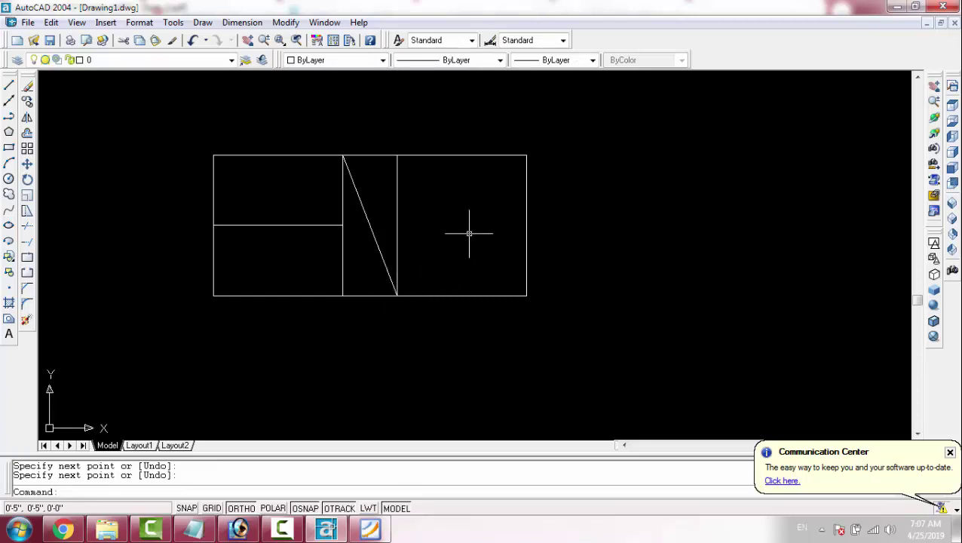
pyautogui.press('Return')
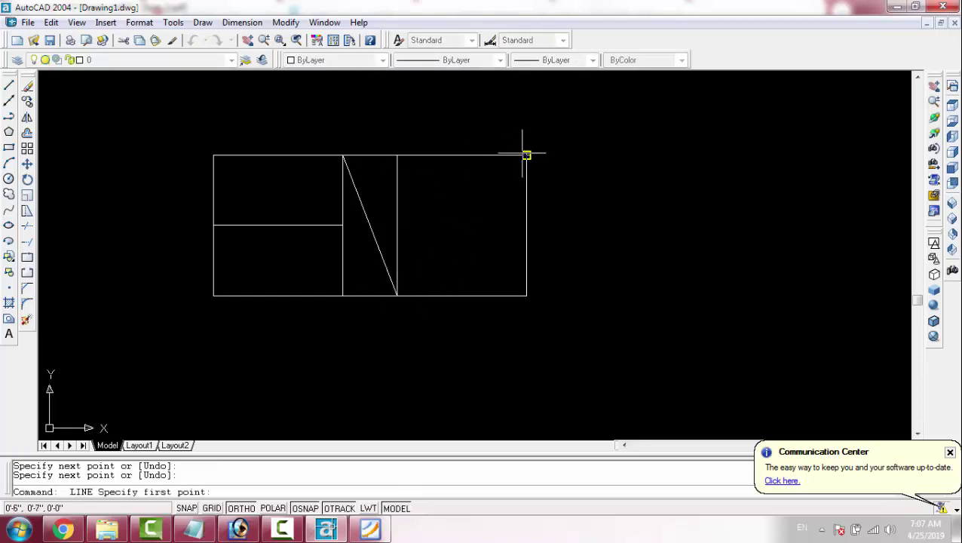
pyautogui.click(526, 155)
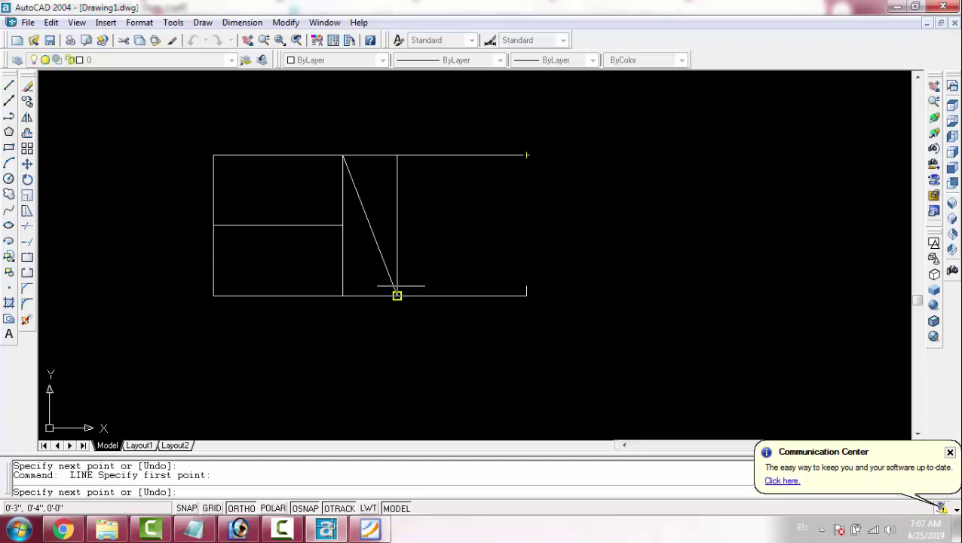
pyautogui.click(396, 295)
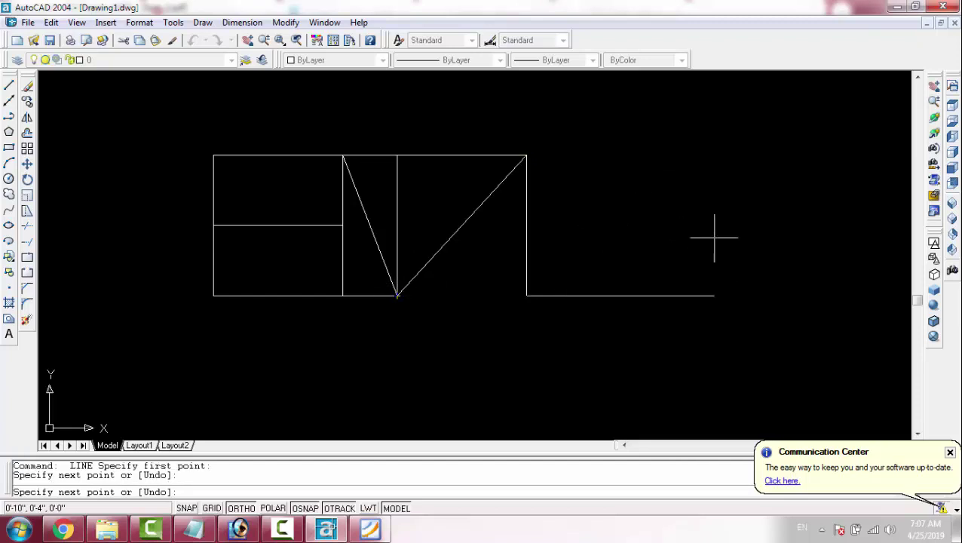
pyautogui.press('Return')
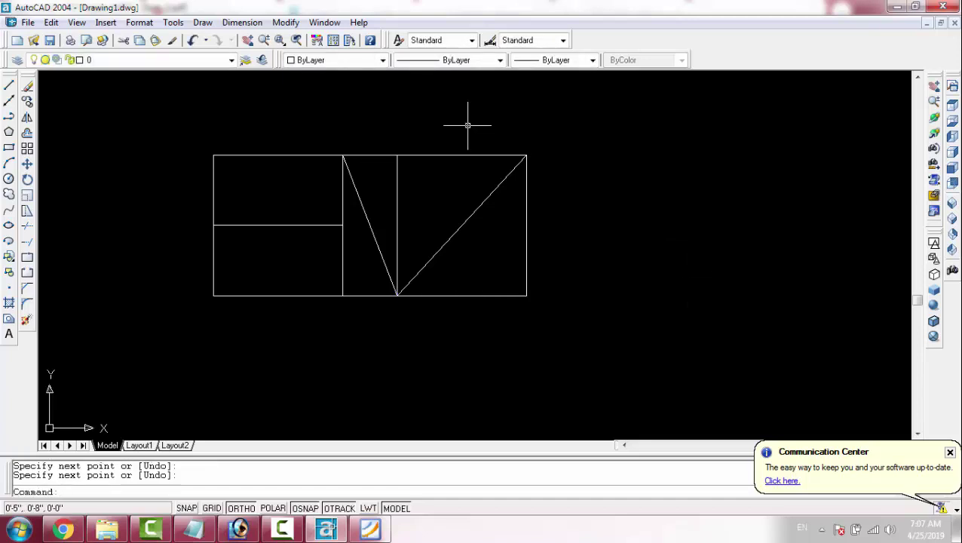